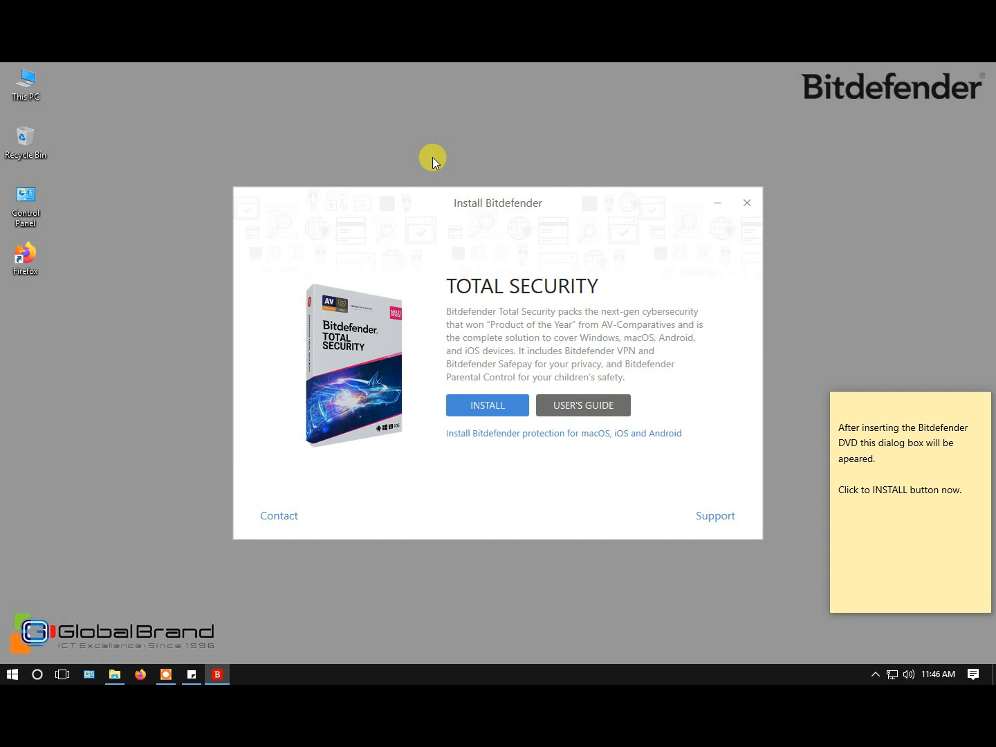
Start the Bitdefender Total Security installation from the setup window.
{"action": "left_click", "coordinate": [719, 203]}
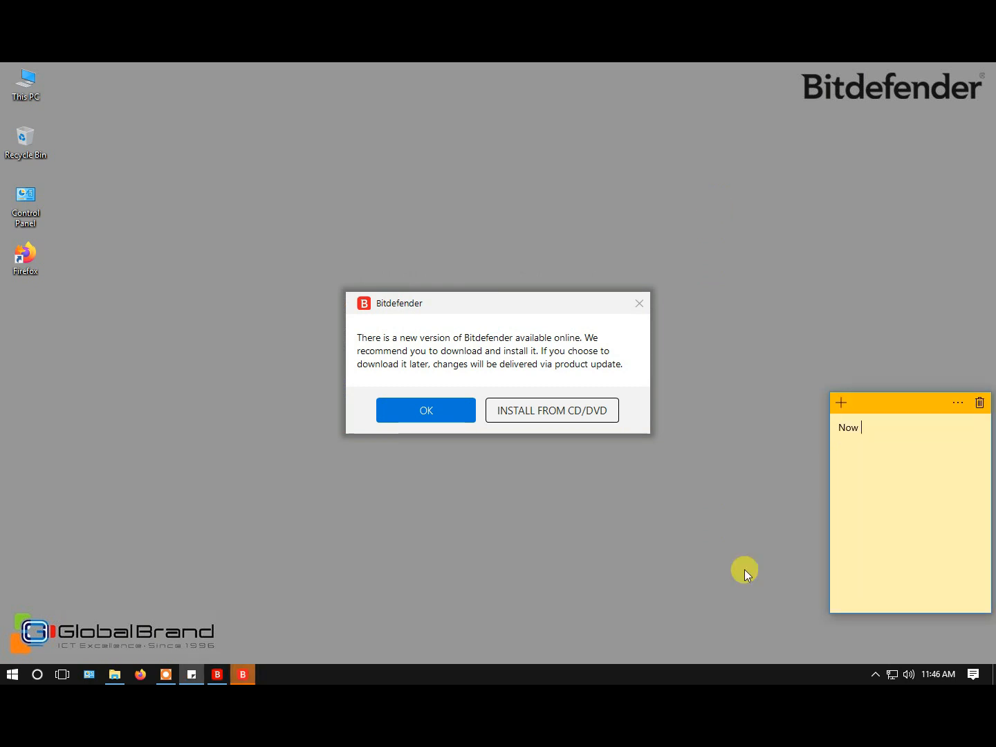
{"action": "type", "text": "click to INSTALL FROM CD/DVD"}
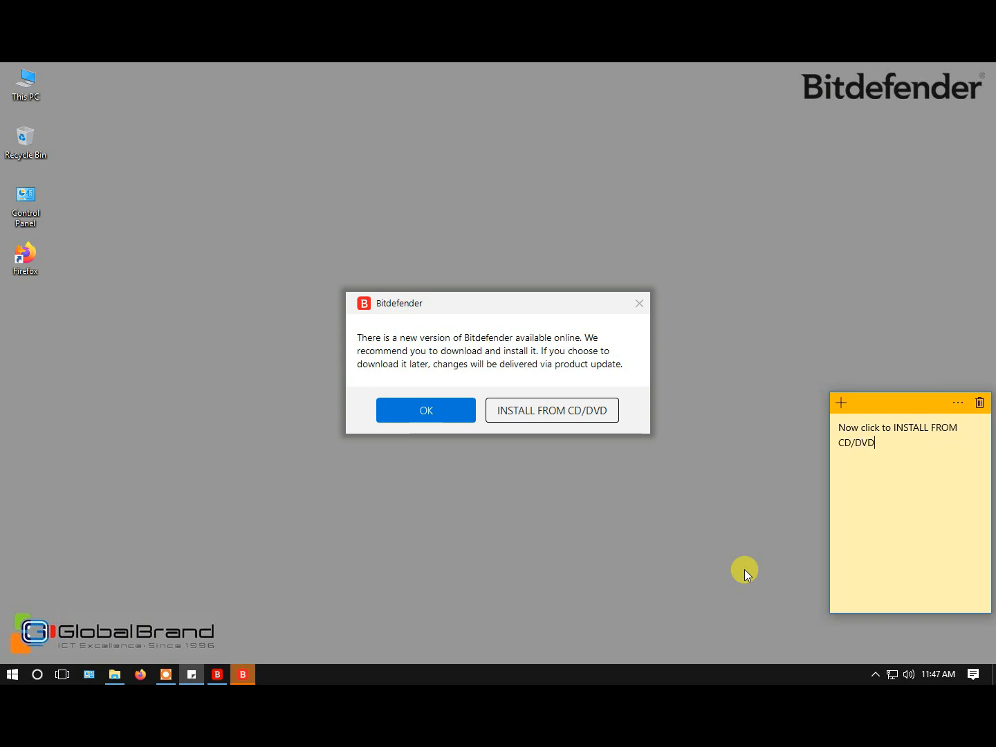
Choose to install from the CD/DVD and run the Bitdefender Security installer with the Subscription Agreement accepted.
{"action": "left_click", "coordinate": [573, 412]}
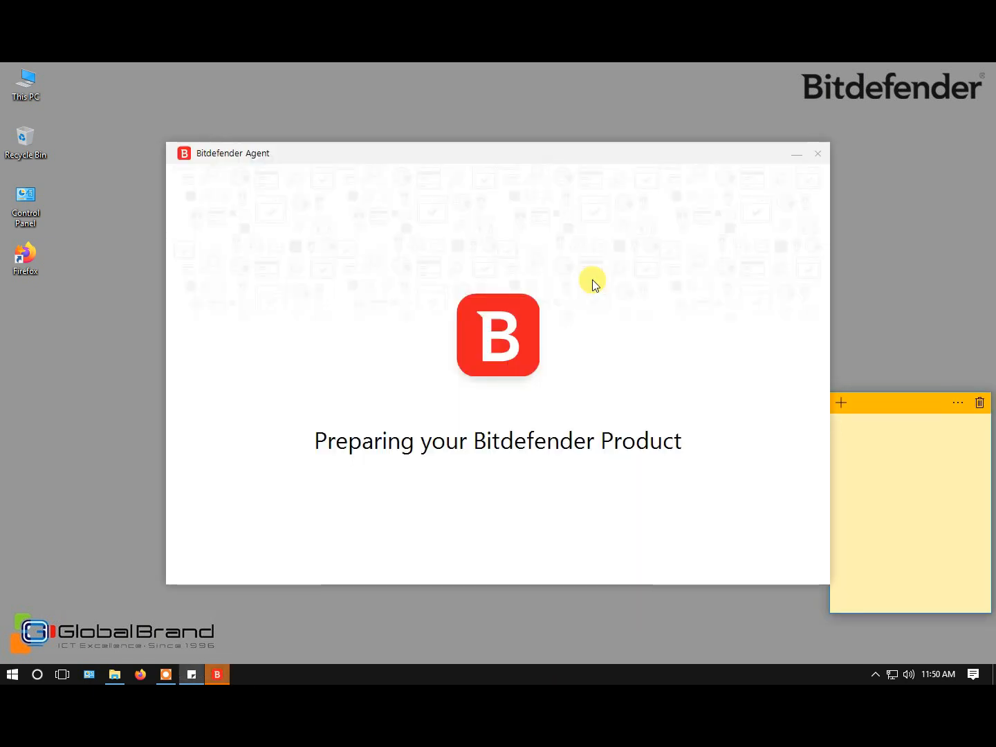
{"action": "left_click", "coordinate": [366, 439]}
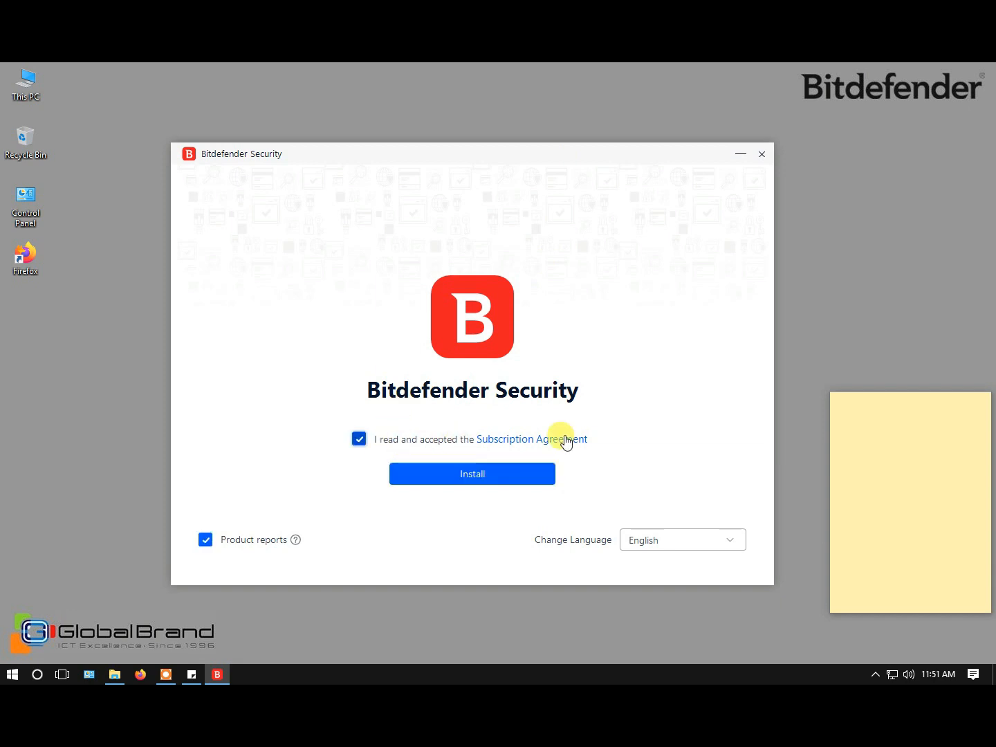
{"action": "left_click", "coordinate": [527, 474]}
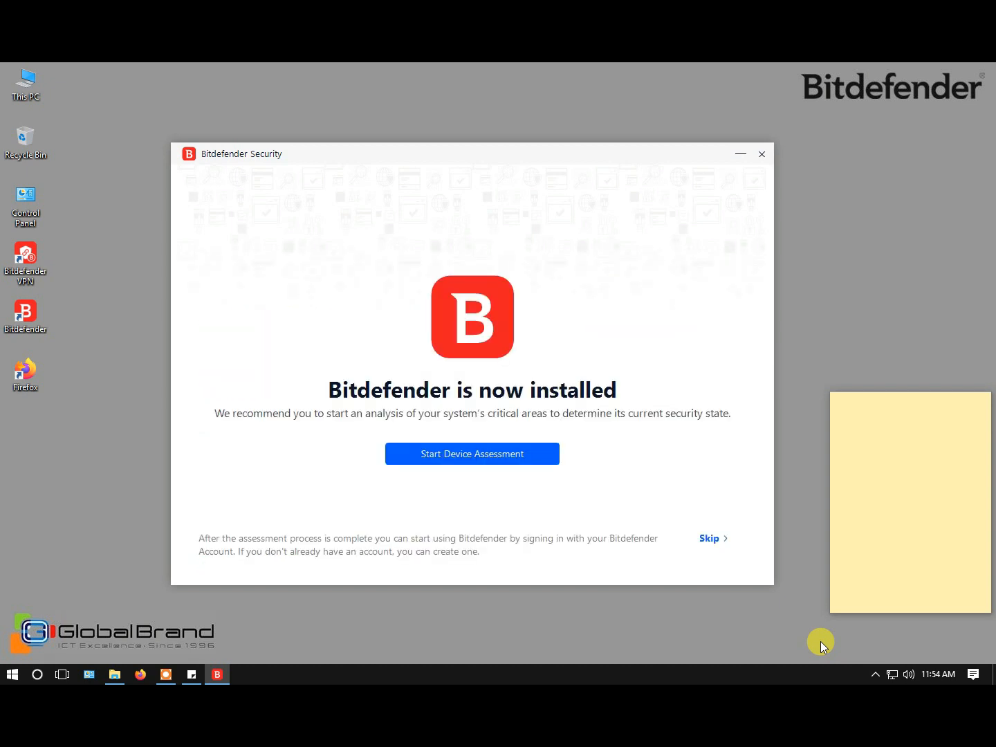
Skip the recommended device assessment after installation finishes.
{"action": "left_click_drag", "start_coordinate": [472, 160], "coordinate": [443, 129]}
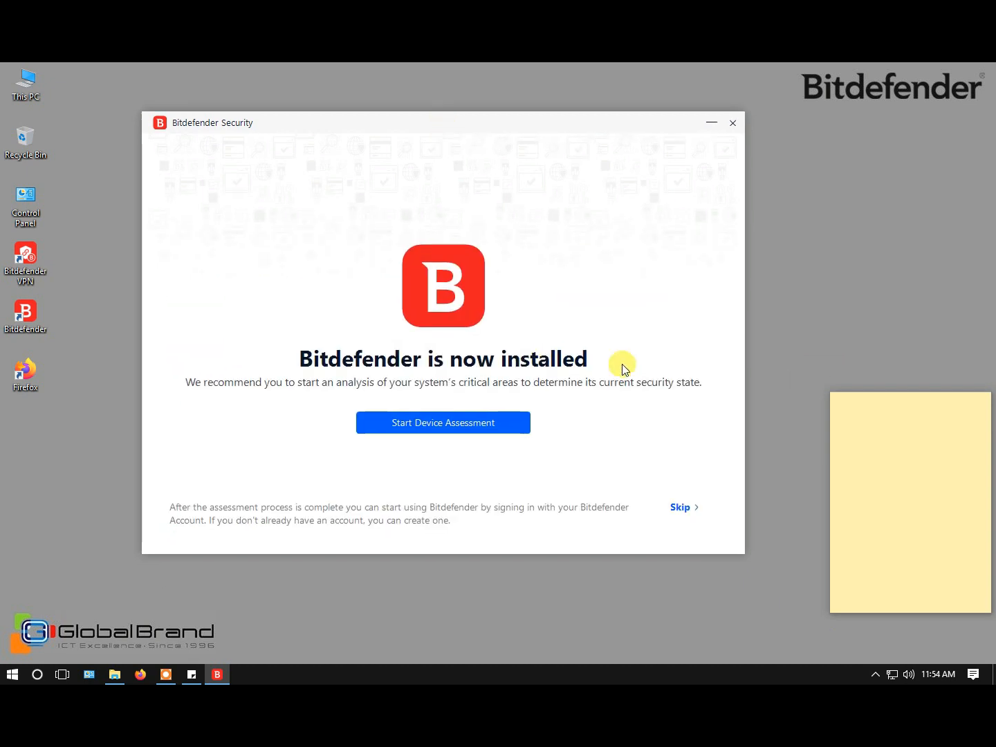
{"action": "left_click", "coordinate": [682, 508]}
{"action": "left_click", "coordinate": [890, 418]}
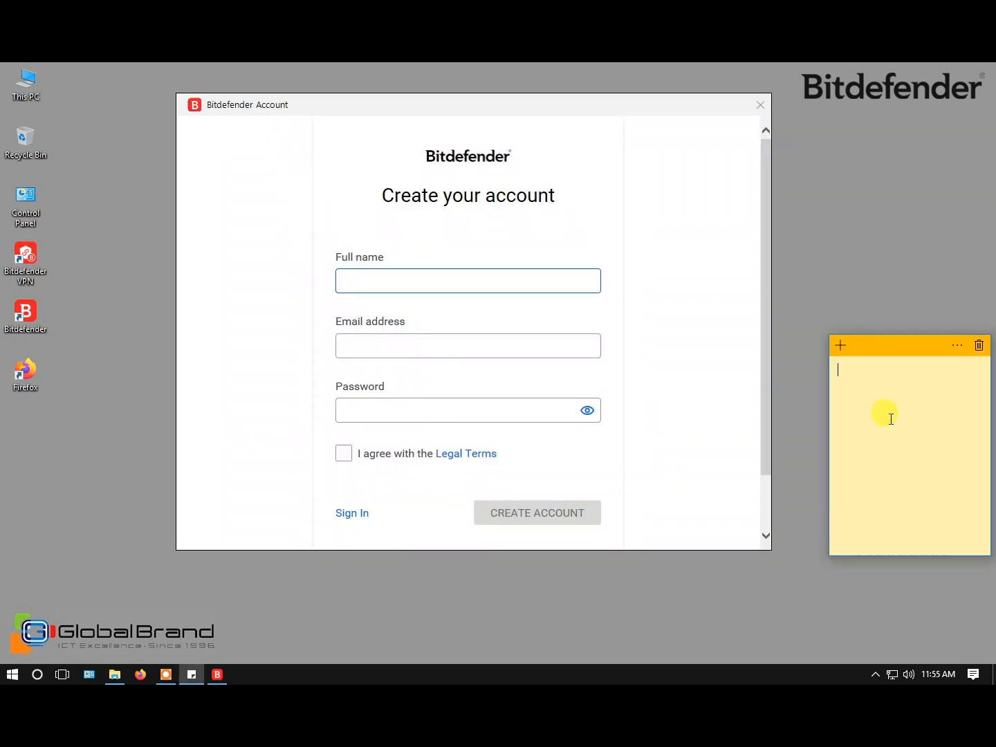
{"action": "type", "text": "Now create an account for Bitdefender."}
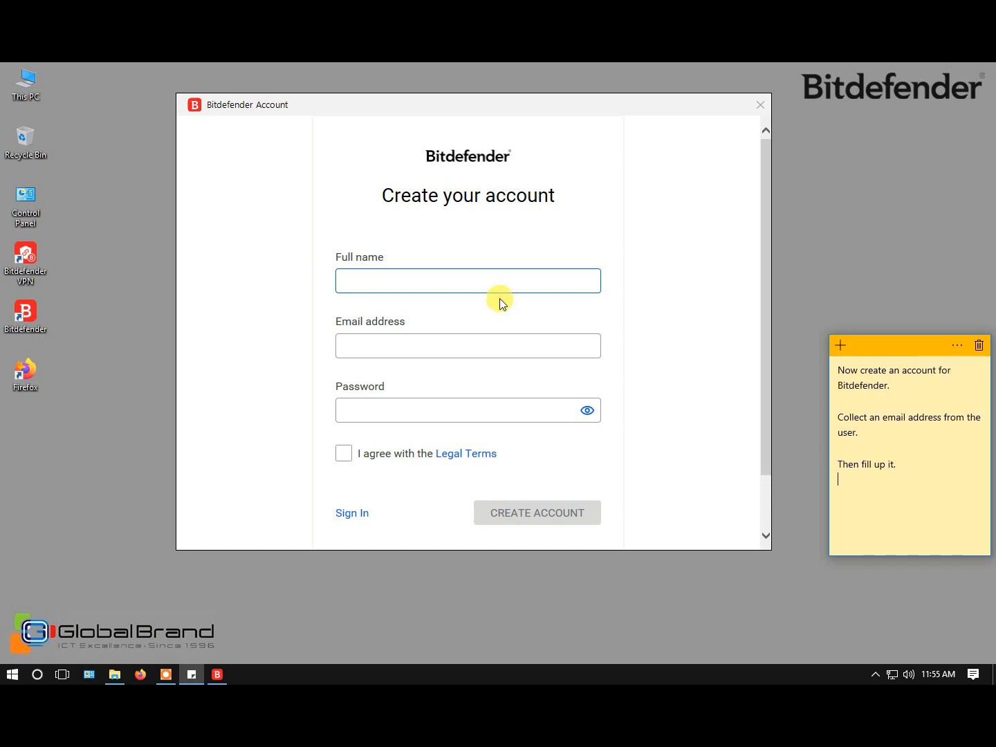
Enter the account holder's full name in the new account form.
{"action": "left_click", "coordinate": [498, 280]}
{"action": "type", "text": "MR"}
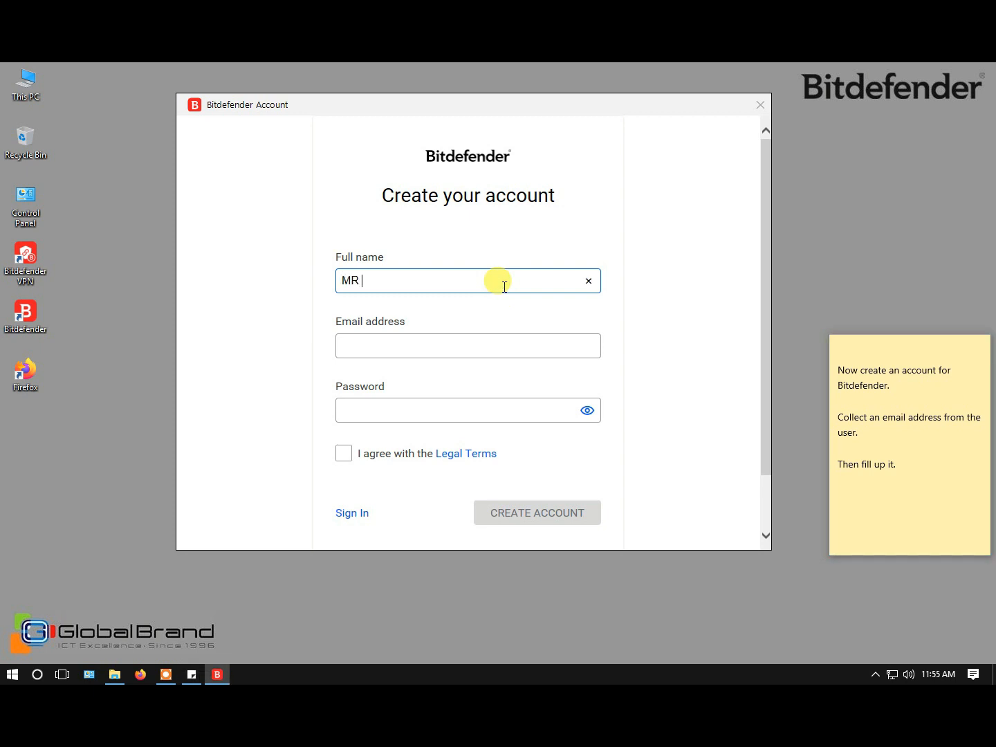
{"action": "key", "text": "BackSpace"}
{"action": "key", "text": "BackSpace"}
{"action": "type", "text": "r. Nayeem"}
Fill in the account holder's e-mail address.
{"action": "left_click", "coordinate": [481, 340]}
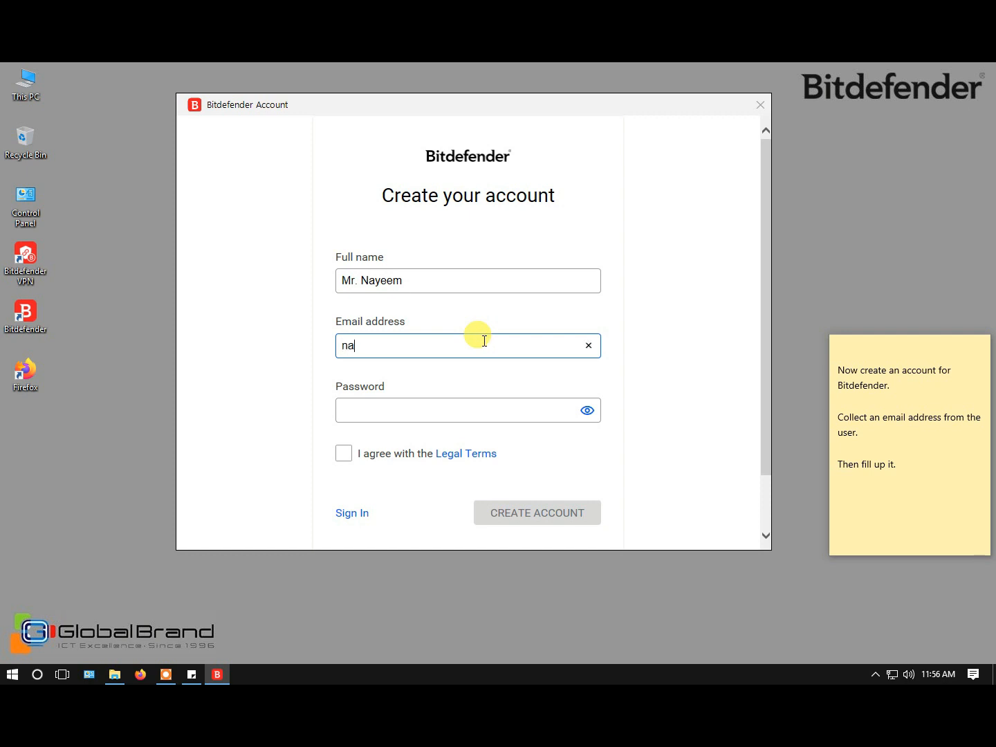
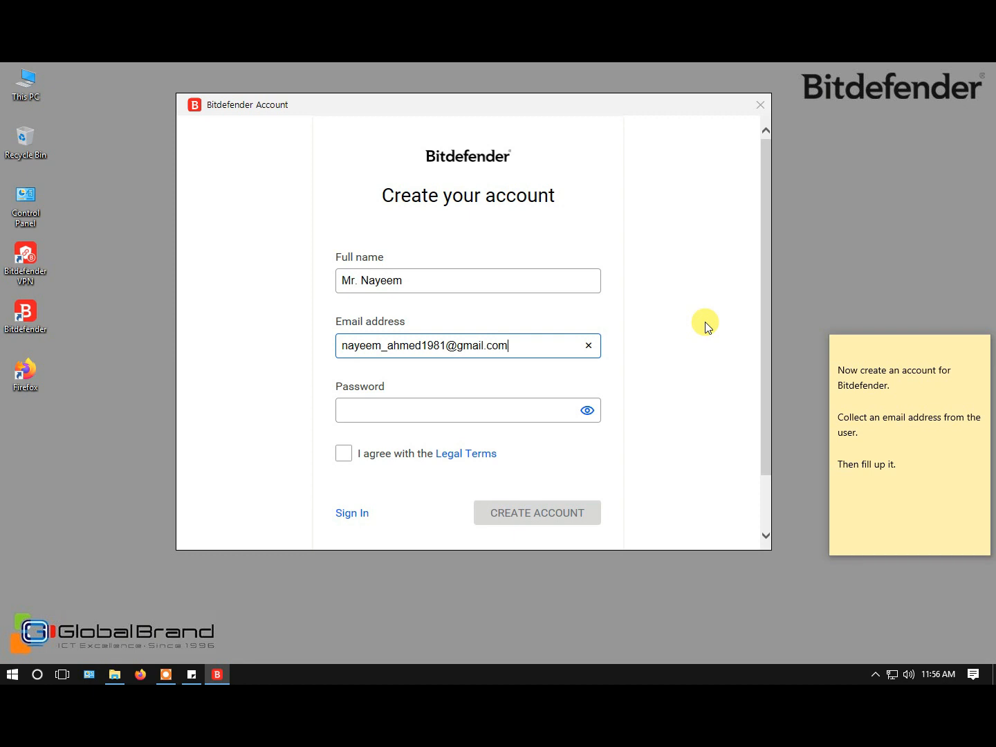
{"action": "left_click", "coordinate": [450, 411]}
{"action": "left_click", "coordinate": [906, 467]}
{"action": "key", "text": "ctrl+a"}
{"action": "type", "text": "Use a c"}
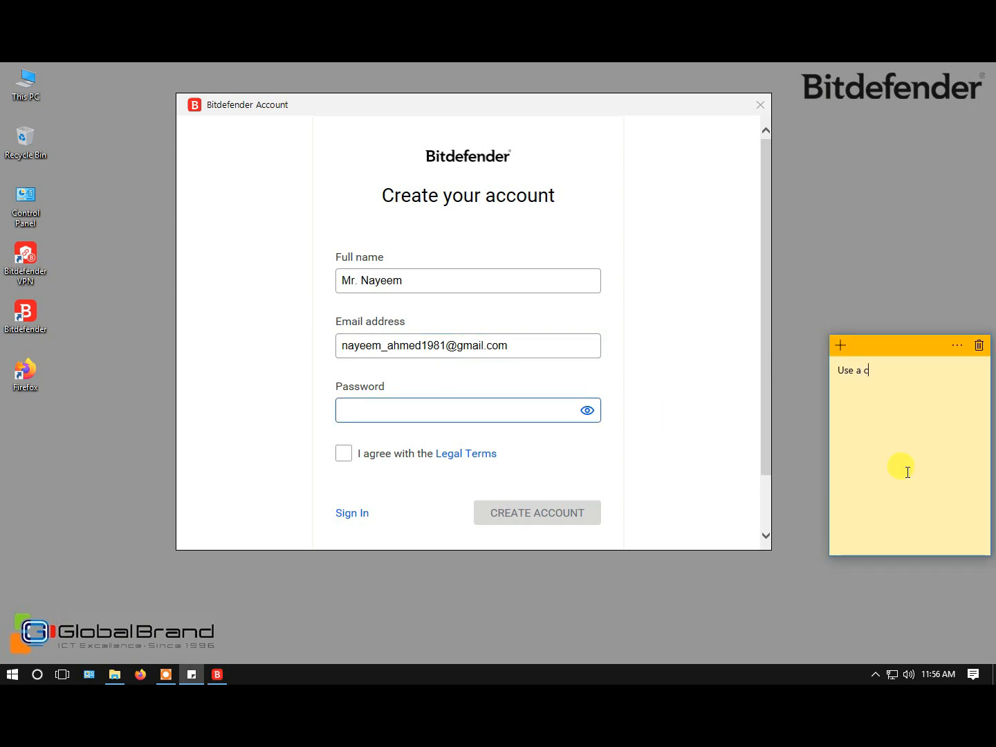
{"action": "type", "text": "omplex password. Format is"}
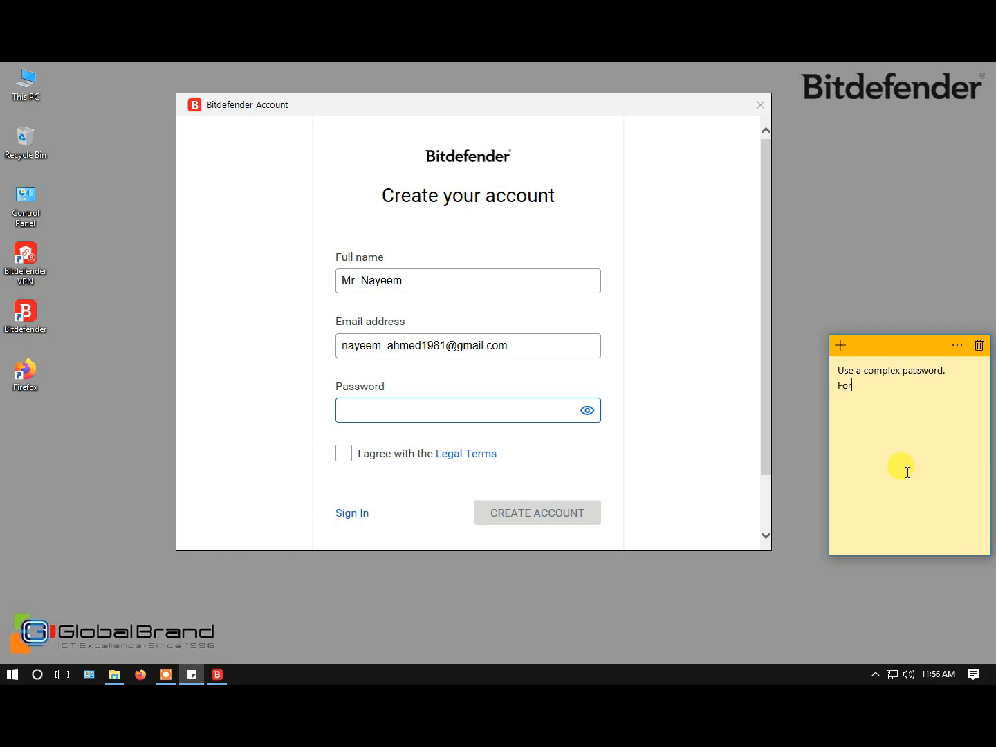
{"action": "type", "text": ":"}
{"action": "key", "text": "Return"}
{"action": "type", "text": "1. Capiral"}
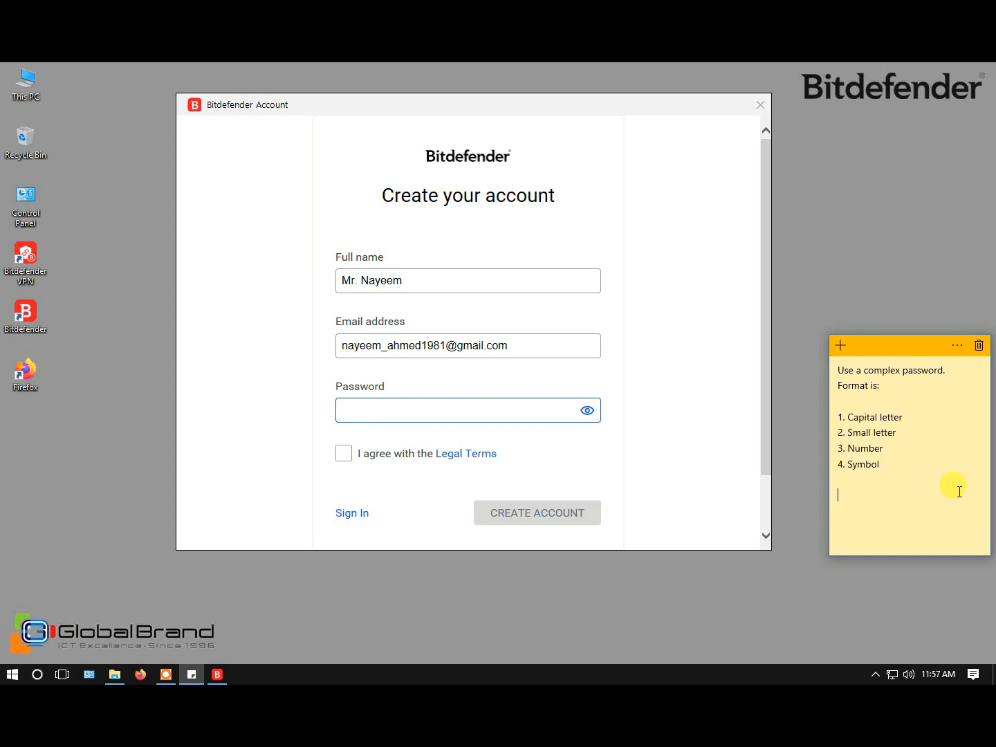
{"action": "type", "text": "Total 8 digit code is minimum"}
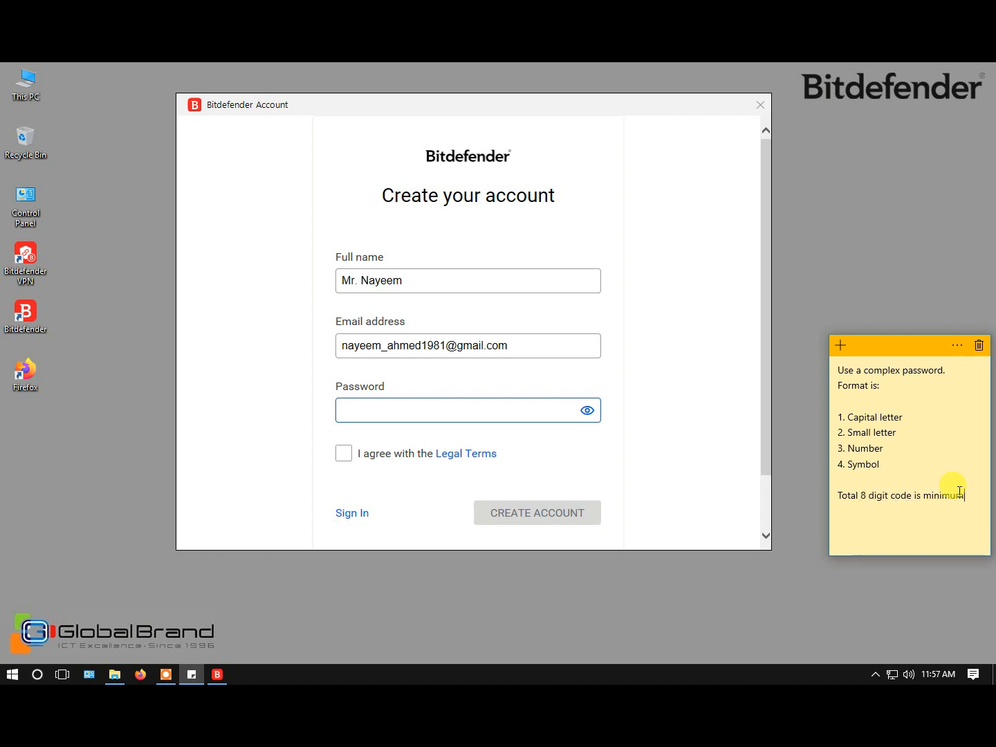
{"action": "type", "text": " requirement."}
Enter the account password and reveal it to check the entry.
{"action": "left_click", "coordinate": [456, 408]}
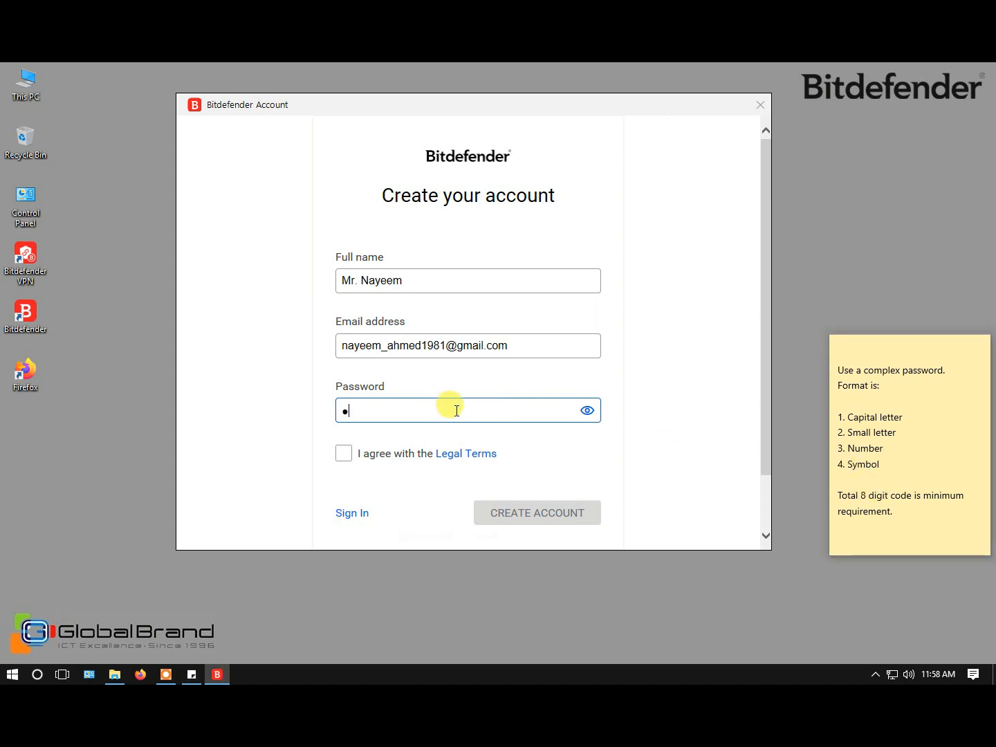
{"action": "left_click", "coordinate": [587, 411]}
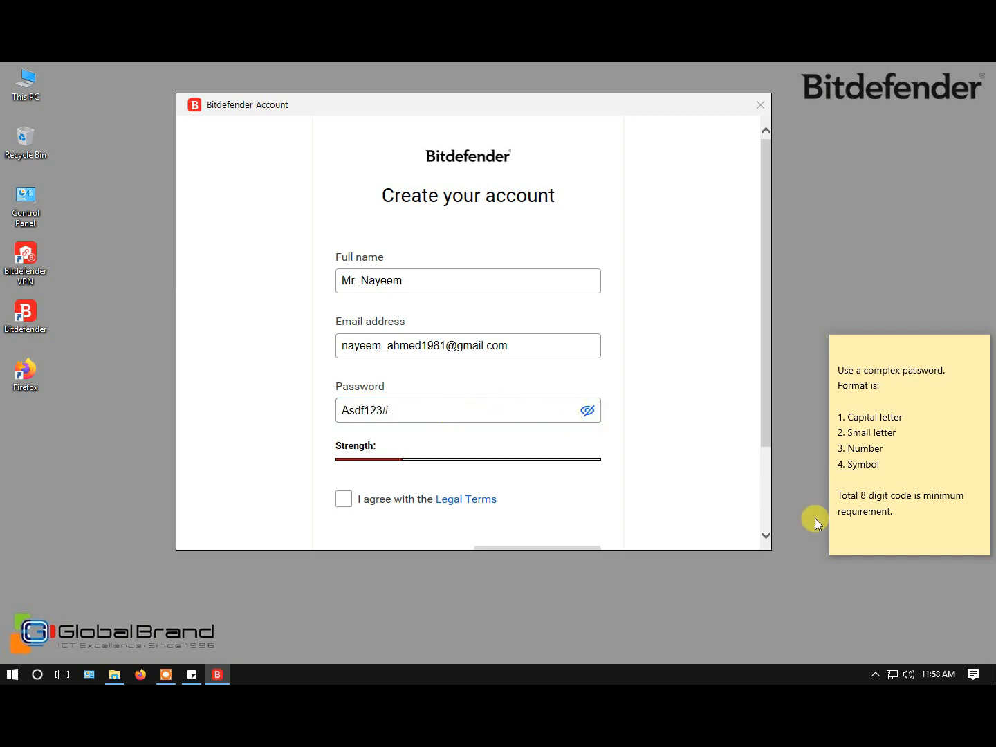
{"action": "left_click", "coordinate": [917, 523]}
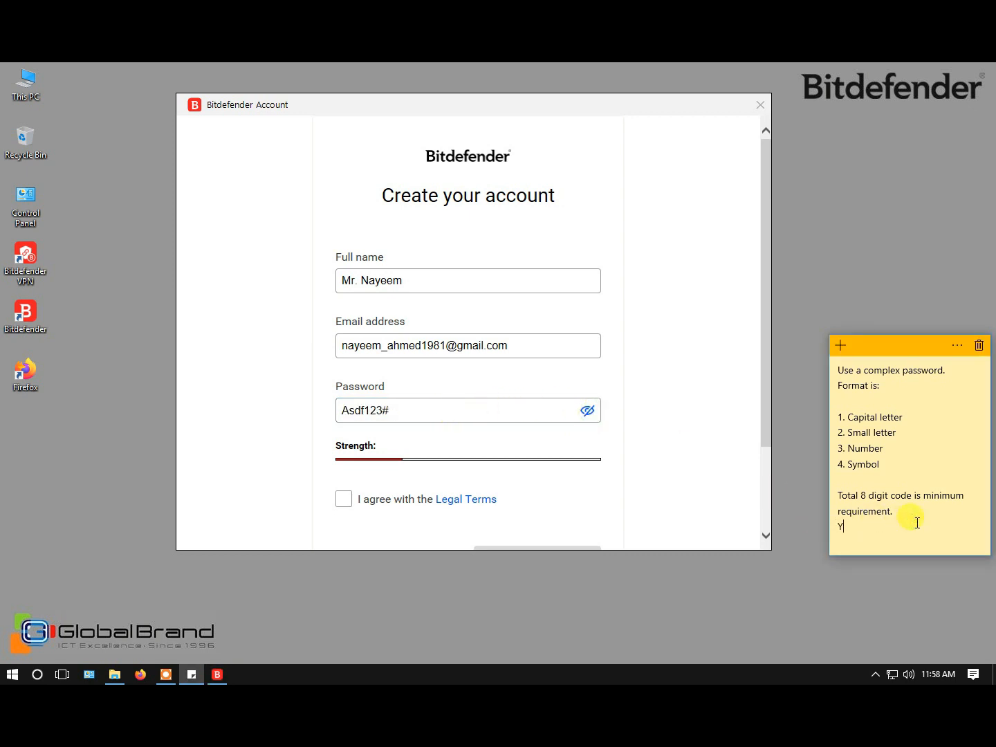
{"action": "key", "text": "BackSpace"}
{"action": "key", "text": "BackSpace"}
{"action": "key", "text": "BackSpace"}
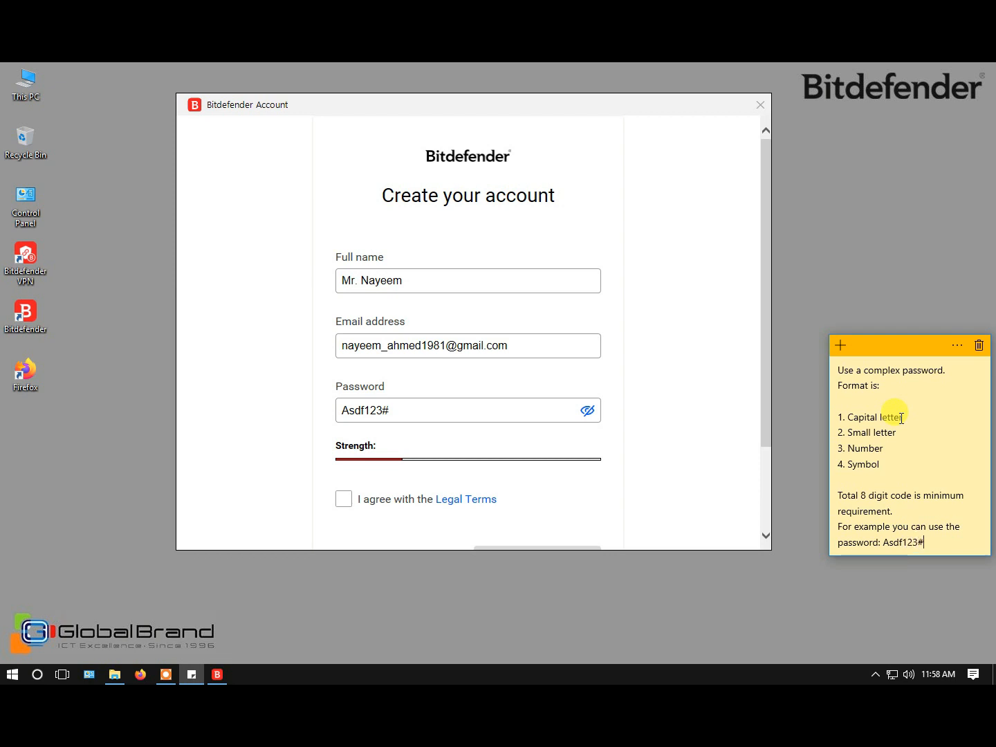
Agree to the Legal Terms and create the Bitdefender account.
{"action": "left_click", "coordinate": [344, 499]}
{"action": "left_click_drag", "start_coordinate": [768, 369], "coordinate": [760, 437]}
{"action": "left_click", "coordinate": [581, 476]}
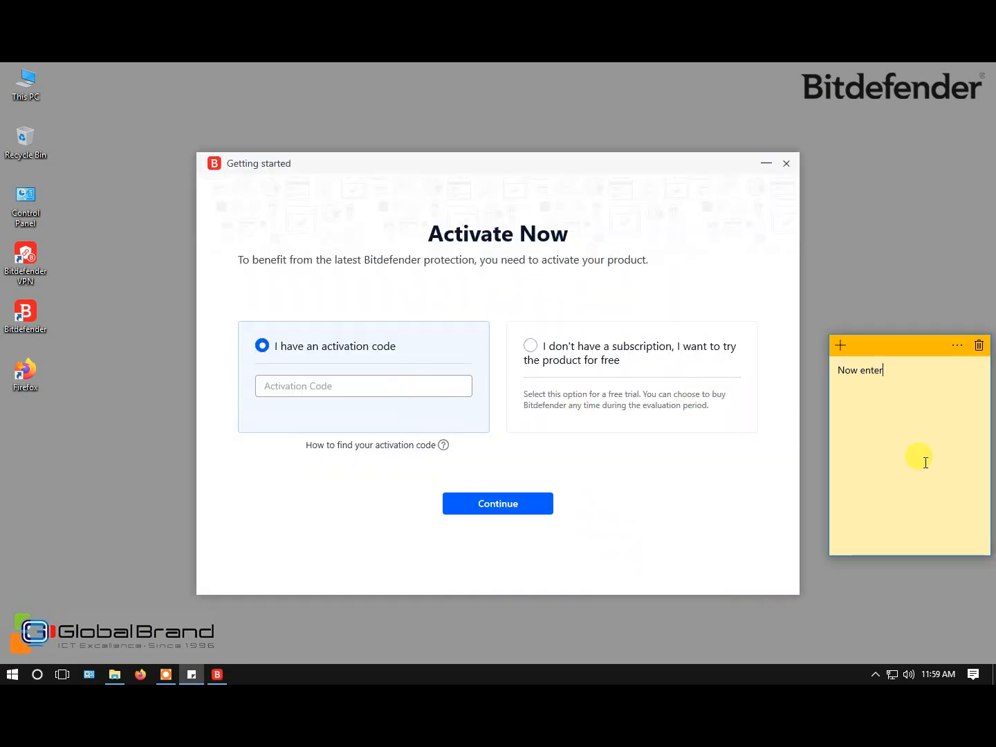
{"action": "type", "text": "the License key"}
{"action": "key", "text": "BackSpace"}
{"action": "type", "text": "yu"}
{"action": "key", "text": "BackSpace"}
{"action": "key", "text": "BackSpace"}
{"action": "type", "text": "here"}
Enter the activation code in the activation code field.
{"action": "left_click", "coordinate": [327, 388]}
{"action": "type", "text": "x"}
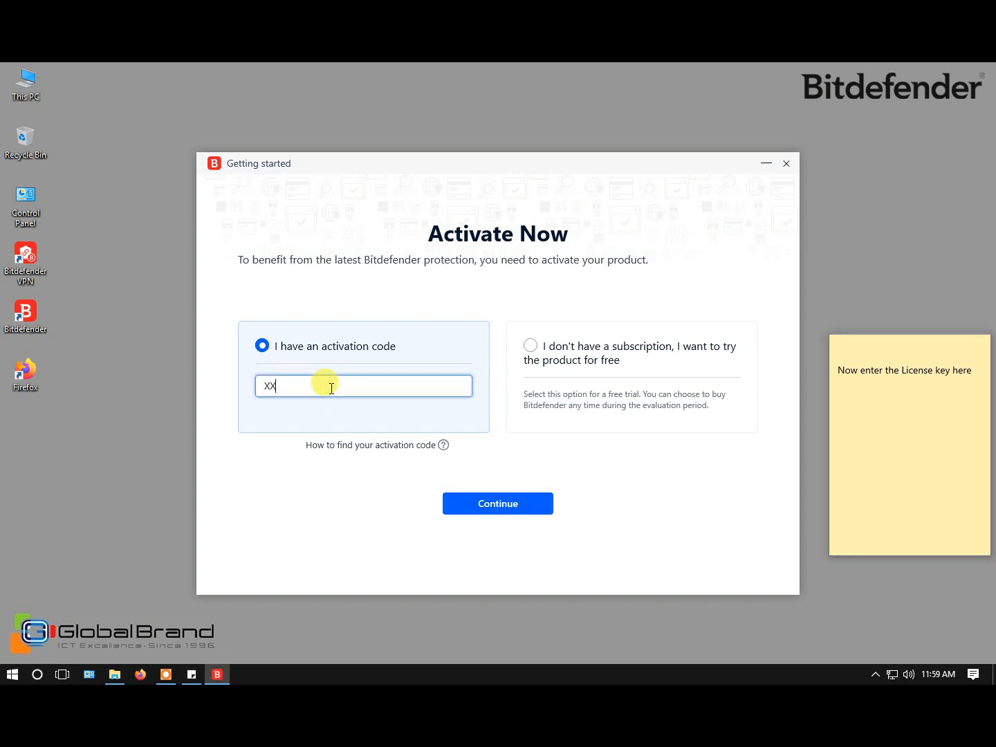
{"action": "type", "text": "XYYZZA"}
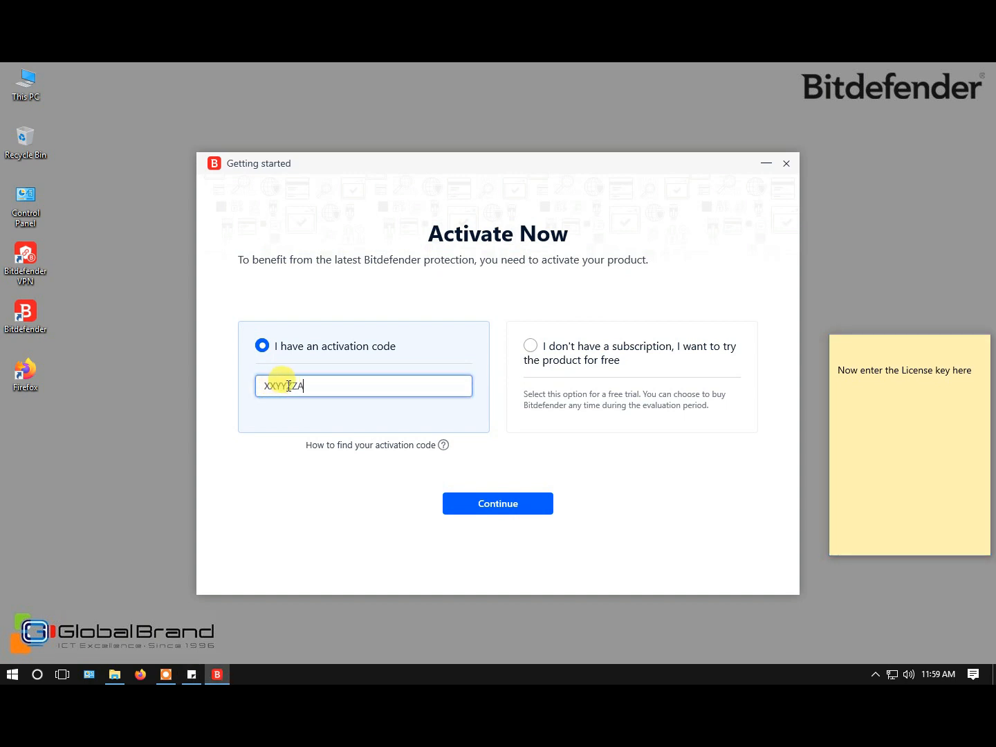
{"action": "left_click", "coordinate": [973, 373]}
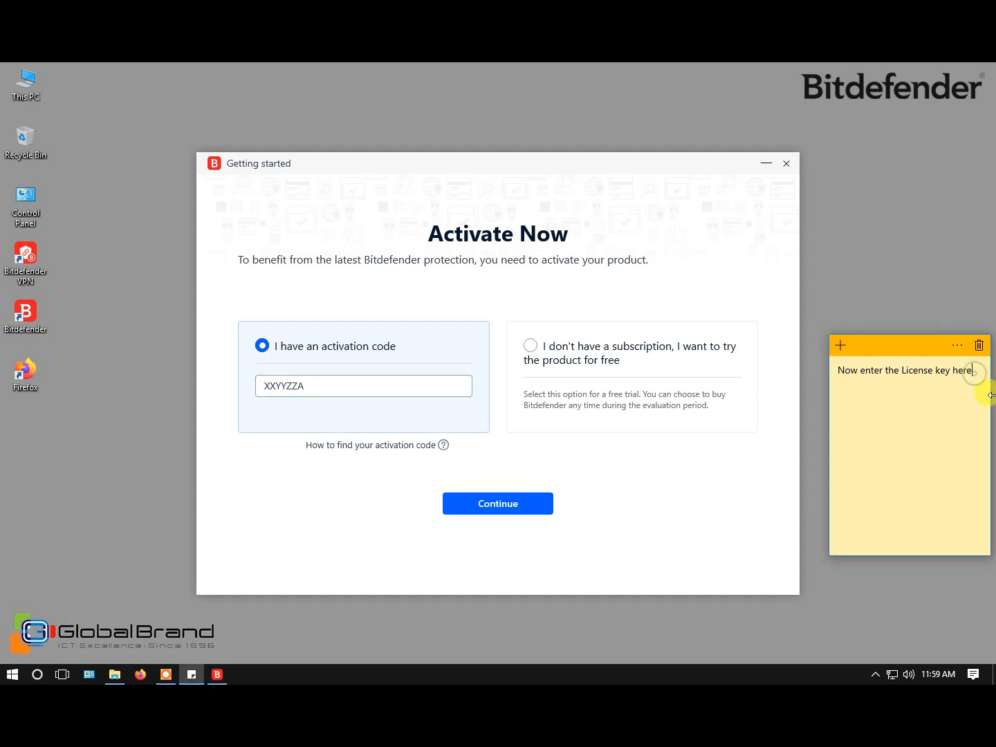
{"action": "type", "text": "."}
{"action": "key", "text": "Return"}
{"action": "key", "text": "Return"}
{"action": "type", "text": "Your purchased license key "}
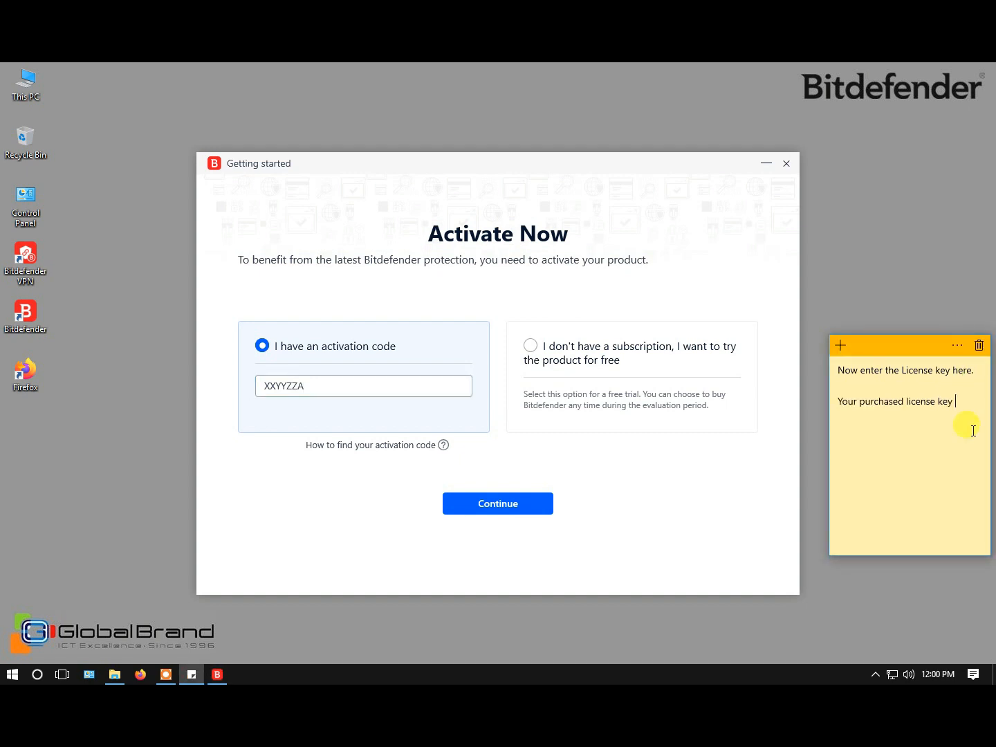
{"action": "type", "text": "is"}
{"action": "key", "text": "Return"}
{"action": "type", "text": "7 digit or 10 digit you"}
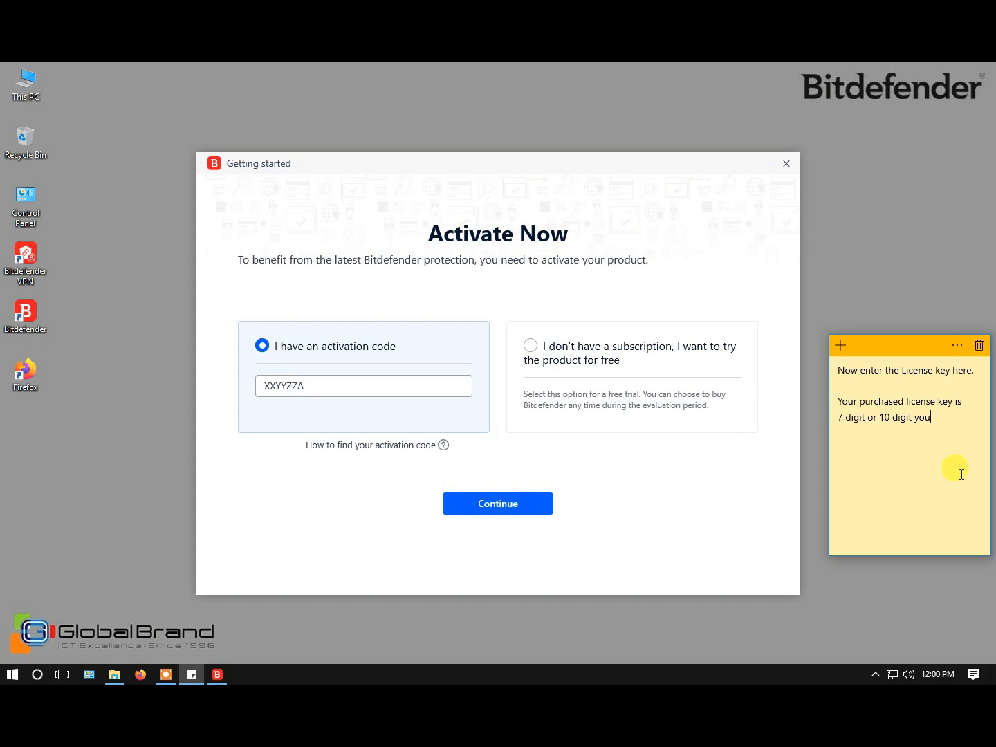
{"action": "type", "text": "ll ge"}
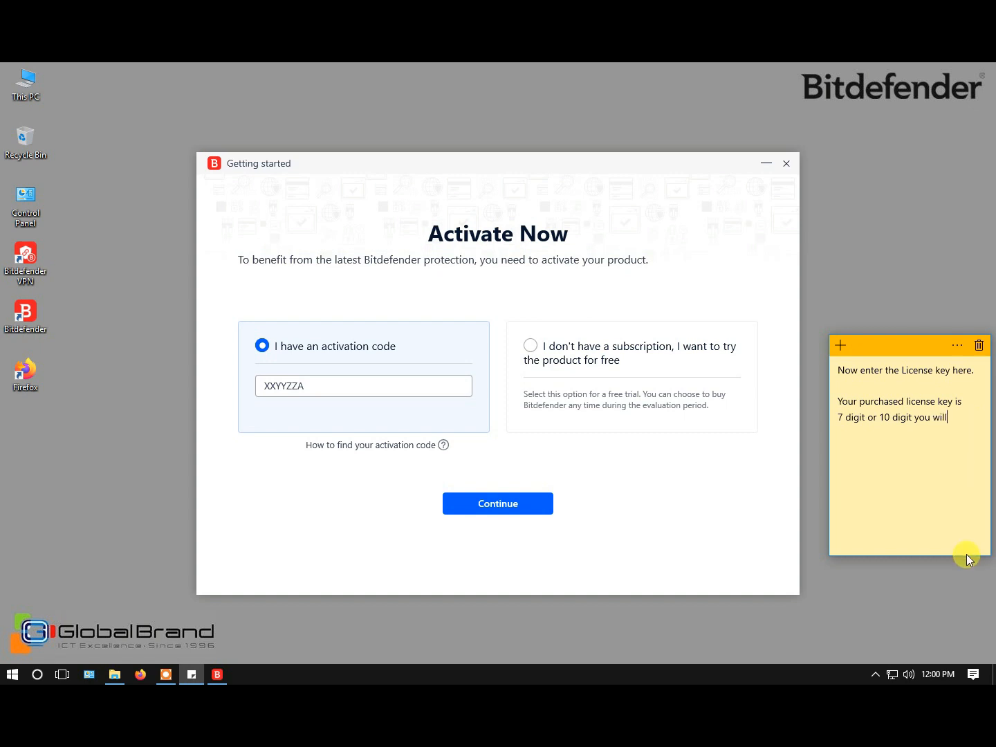
{"action": "type", "text": "t."}
{"action": "key", "text": "Return"}
{"action": "type", "text": "CON"}
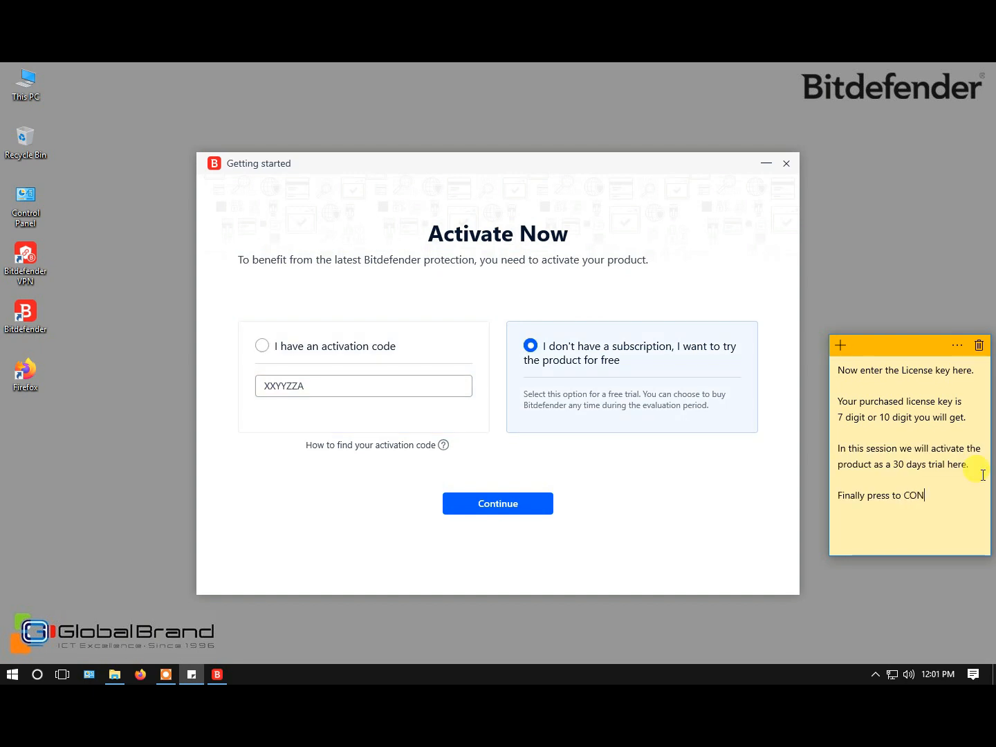
{"action": "type", "text": "TINUE butto"}
Continue with the free trial option and enable Ransomware Remediation.
{"action": "left_click", "coordinate": [514, 503]}
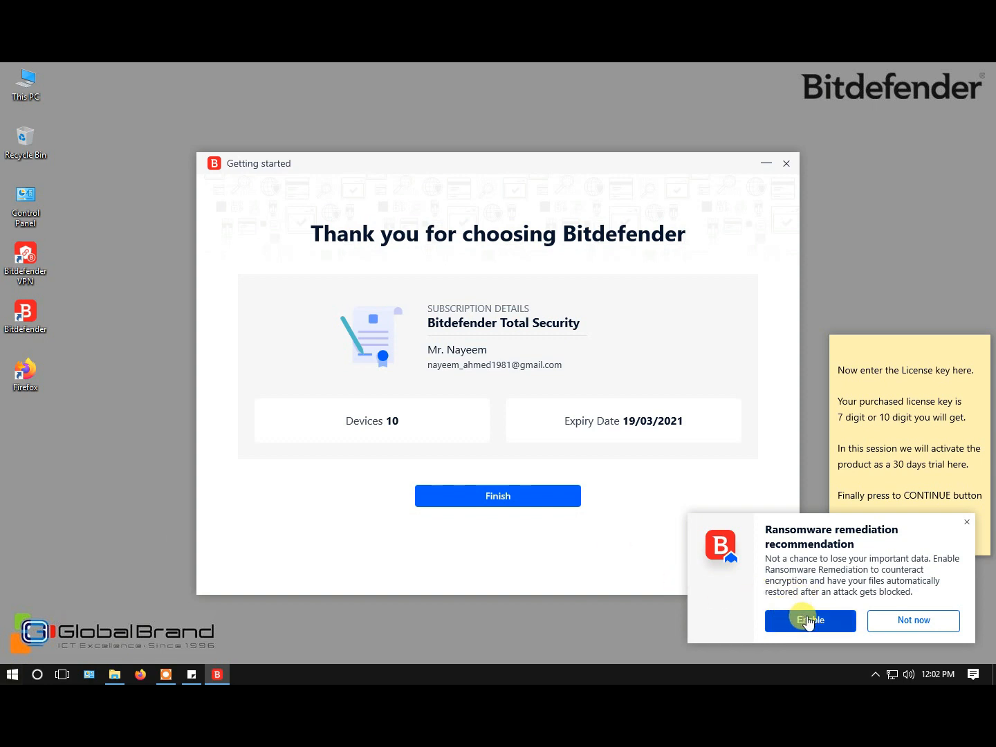
{"action": "left_click", "coordinate": [807, 620]}
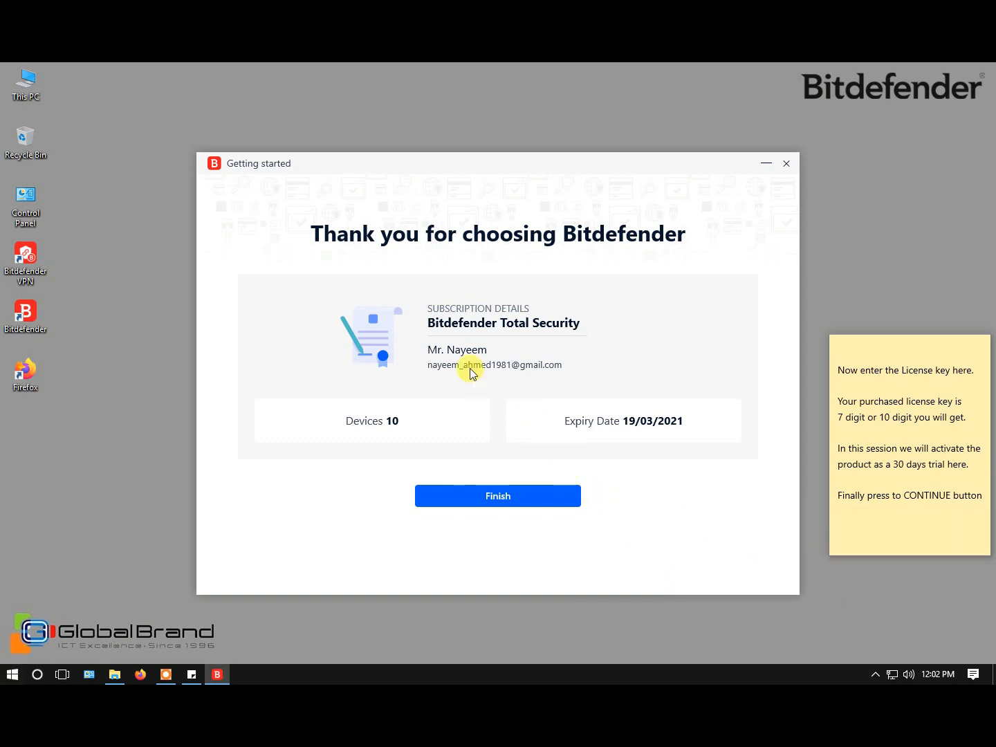
Finish the getting started wizard.
{"action": "left_click", "coordinate": [929, 531]}
{"action": "key", "text": "ctrl+a"}
{"action": "type", "text": "Here the all"}
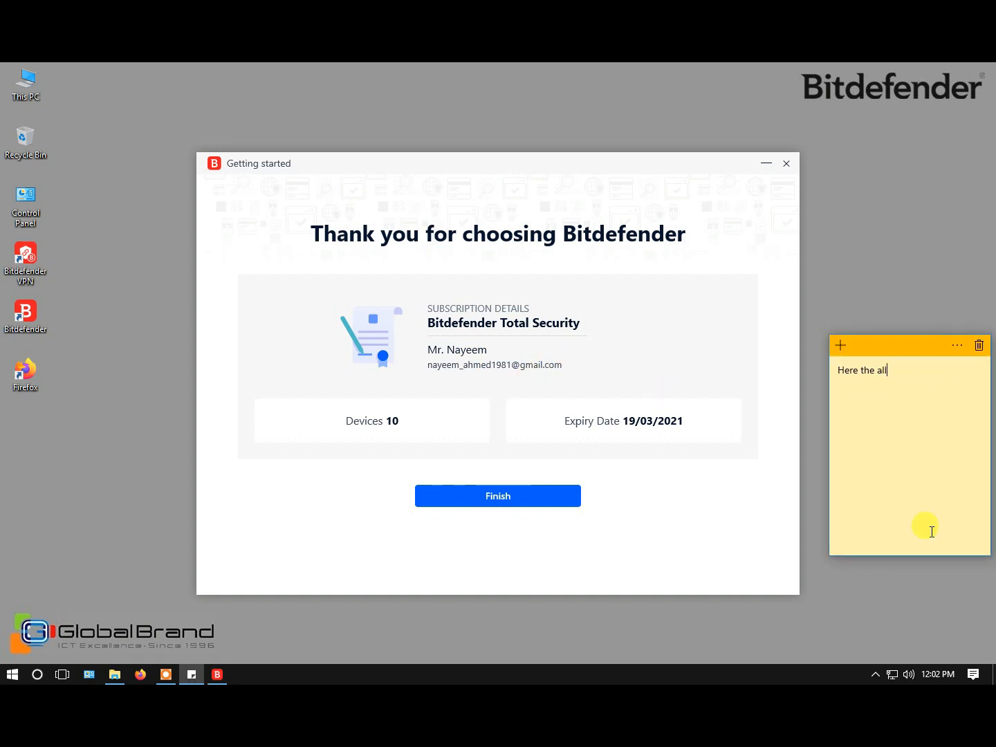
{"action": "type", "text": " activation ifn"}
{"action": "type", "text": "ormation."}
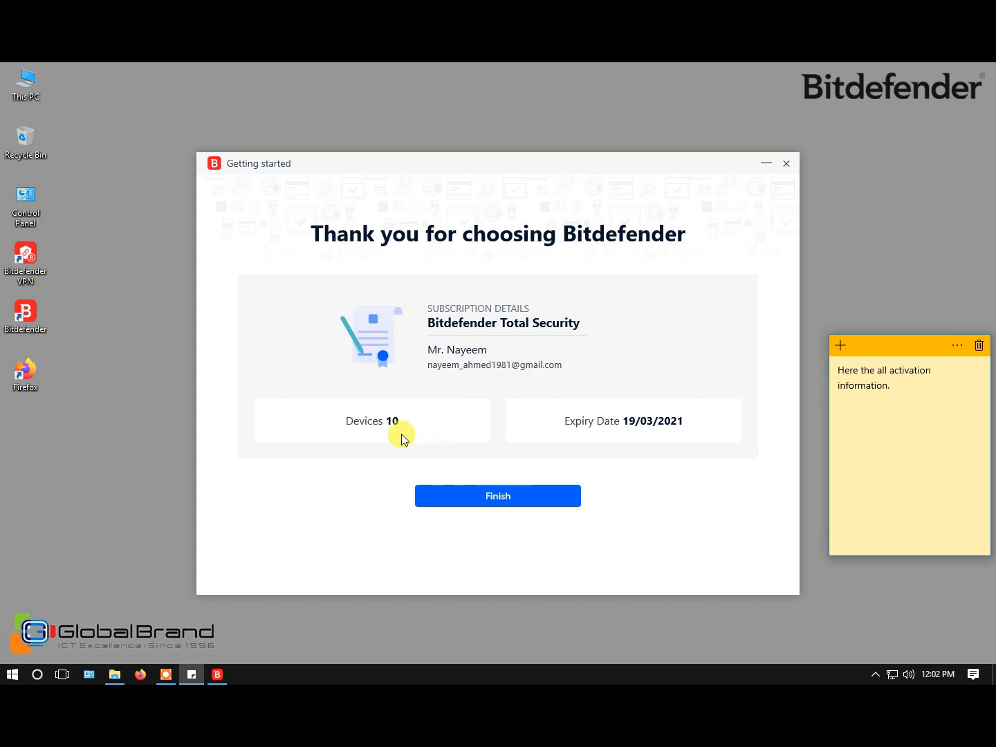
{"action": "left_click", "coordinate": [529, 496]}
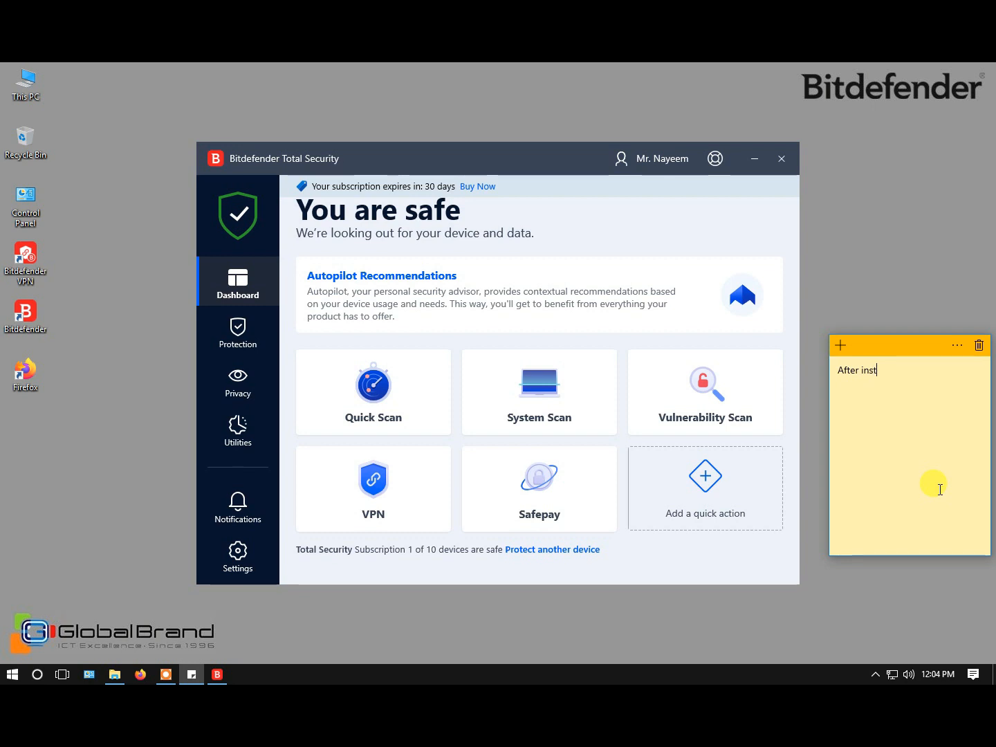
{"action": "type", "text": "n you can see the Activation information from here"}
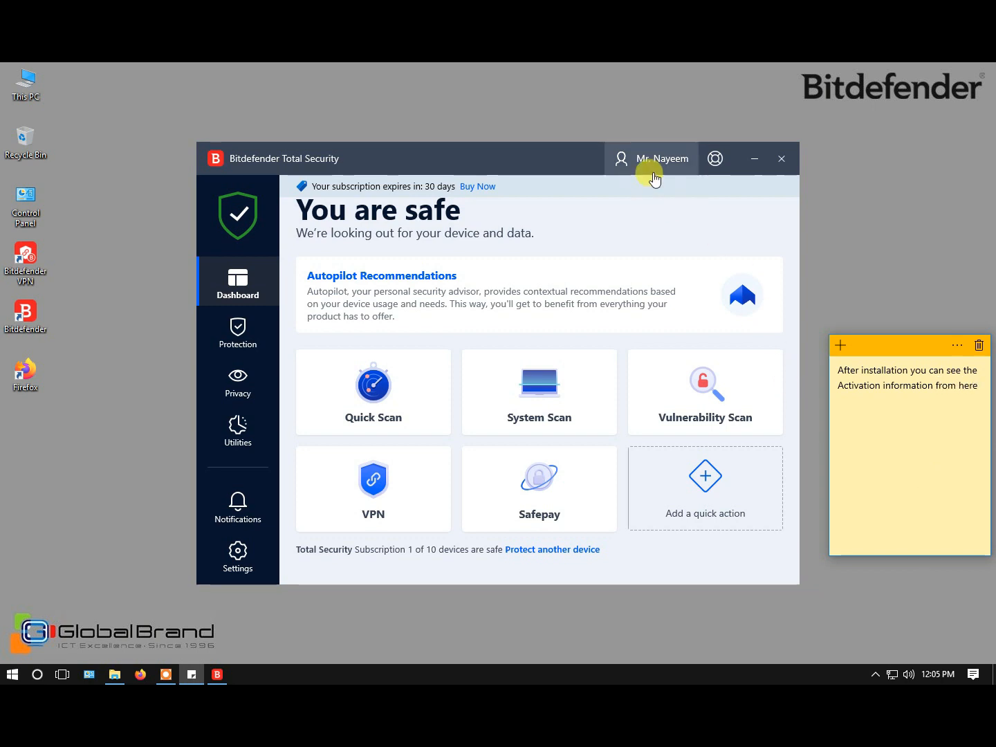
Open the My Account page to review the subscription, then return to the Dashboard.
{"action": "left_click", "coordinate": [651, 166]}
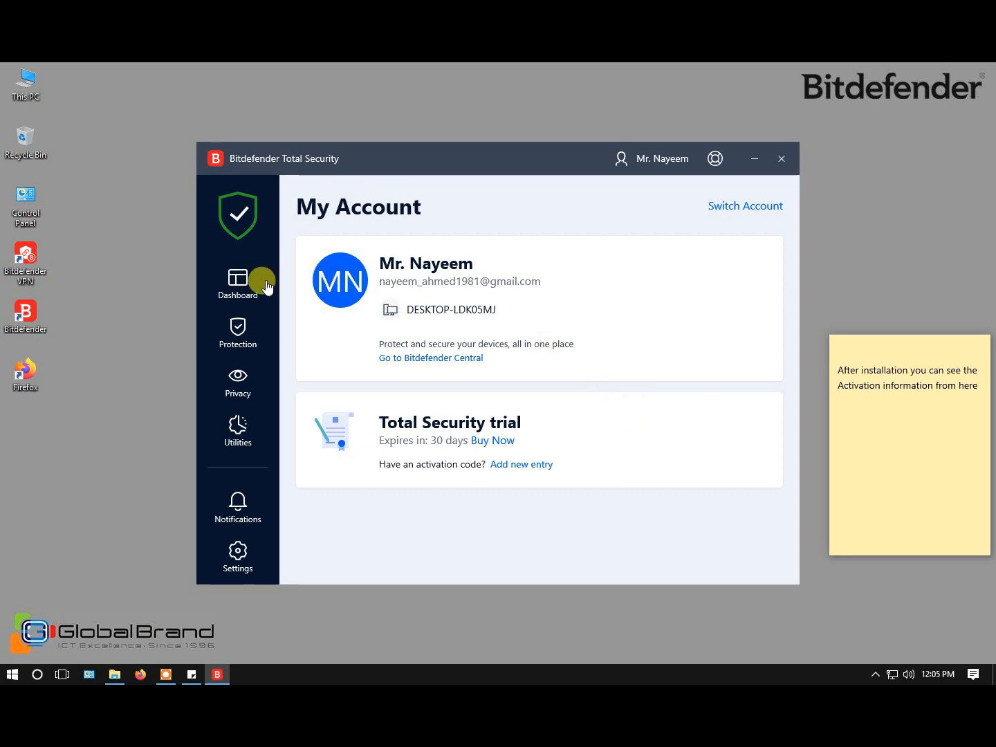
{"action": "left_click", "coordinate": [238, 281]}
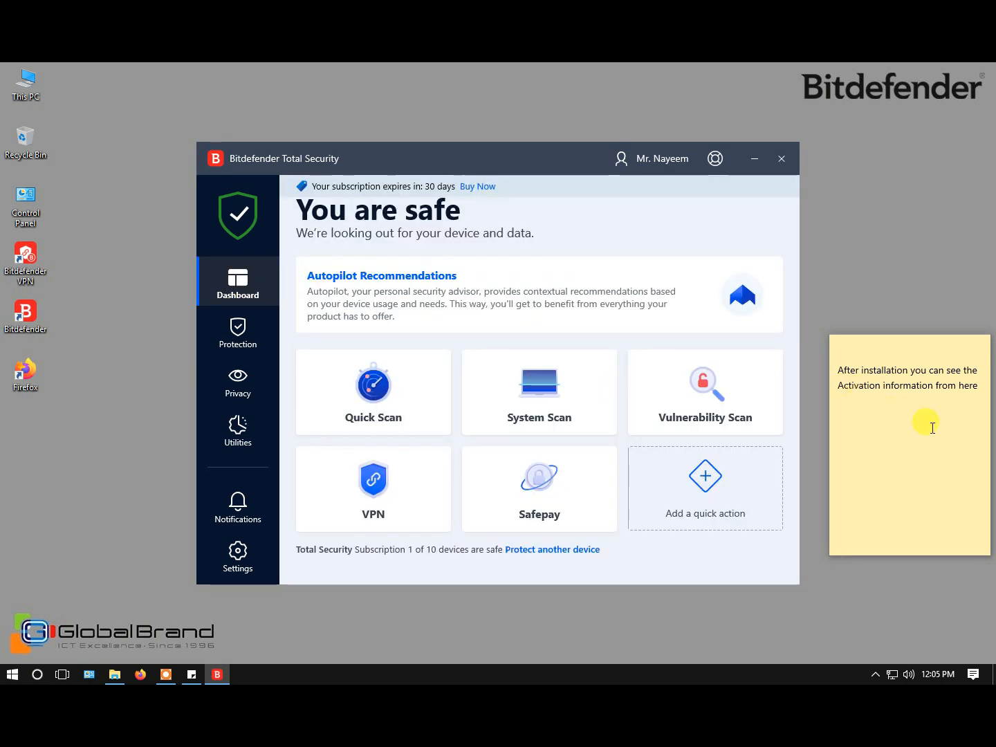
Close the Bitdefender Total Security window.
{"action": "left_click", "coordinate": [932, 427]}
{"action": "key", "text": "ctrl+a"}
{"action": "type", "text": "That's All"}
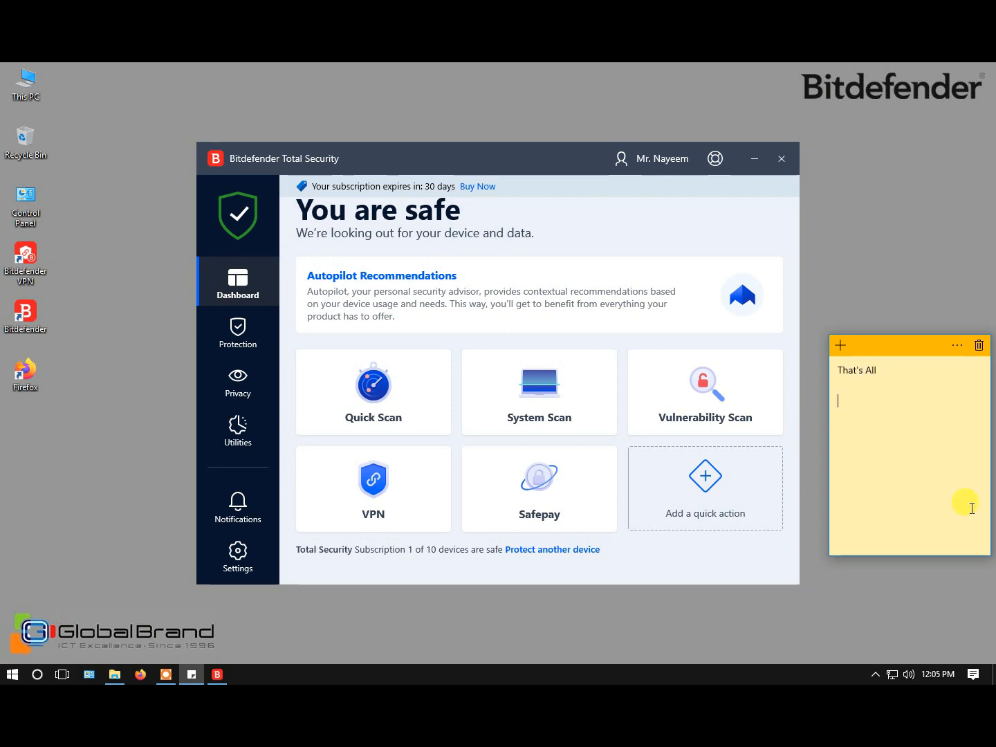
{"action": "type", "text": "  Thank you."}
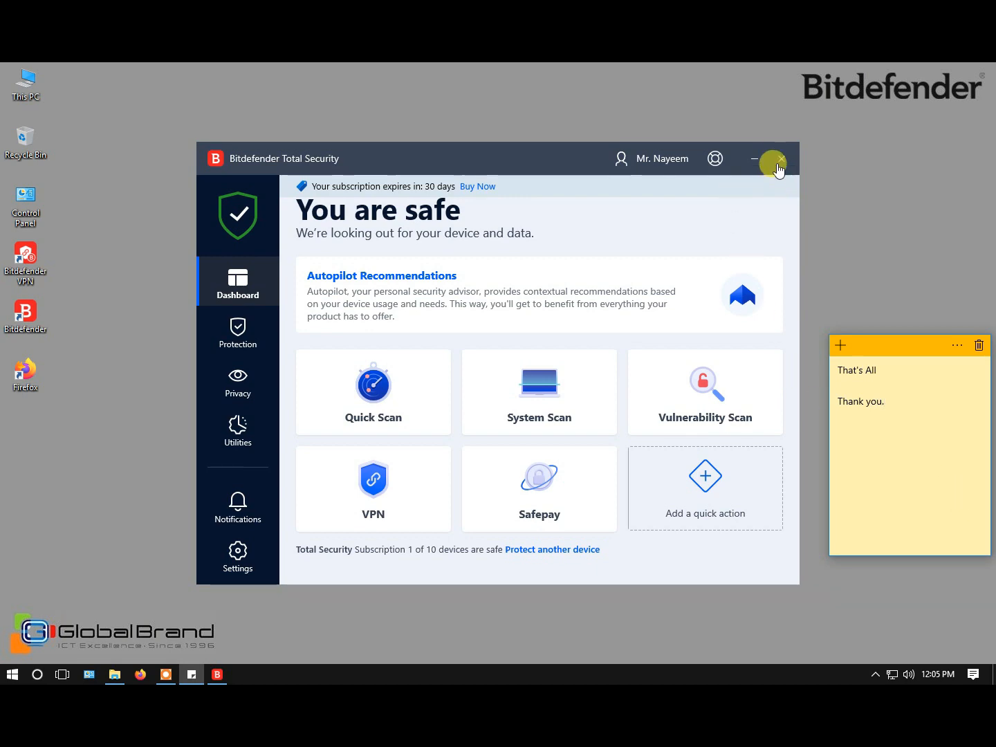
{"action": "left_click", "coordinate": [780, 160]}
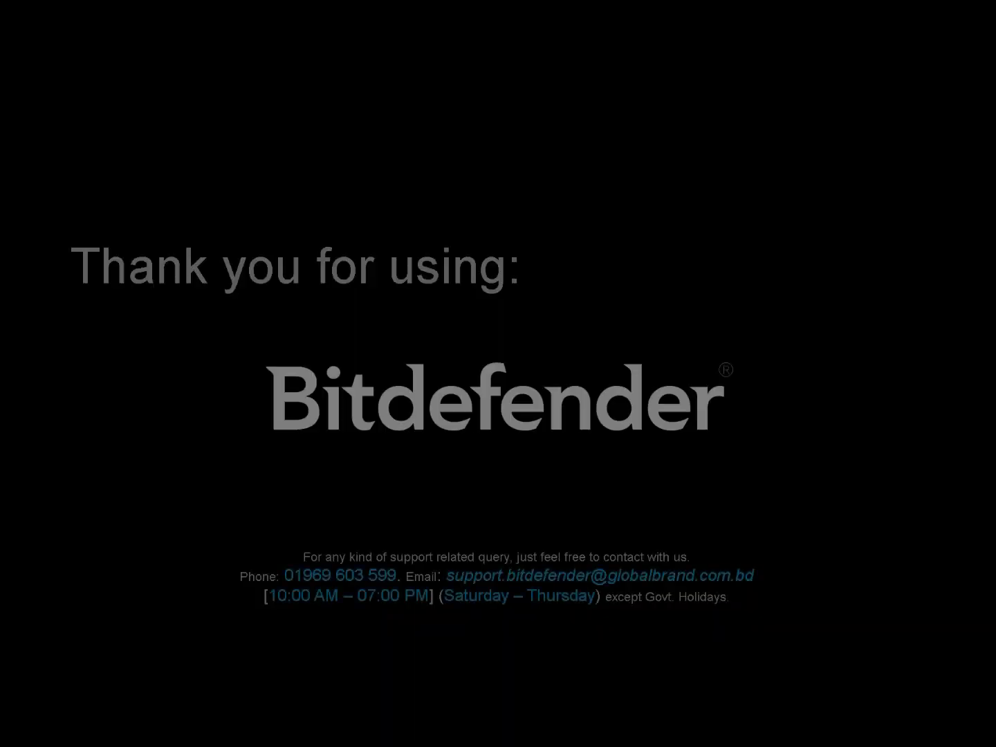